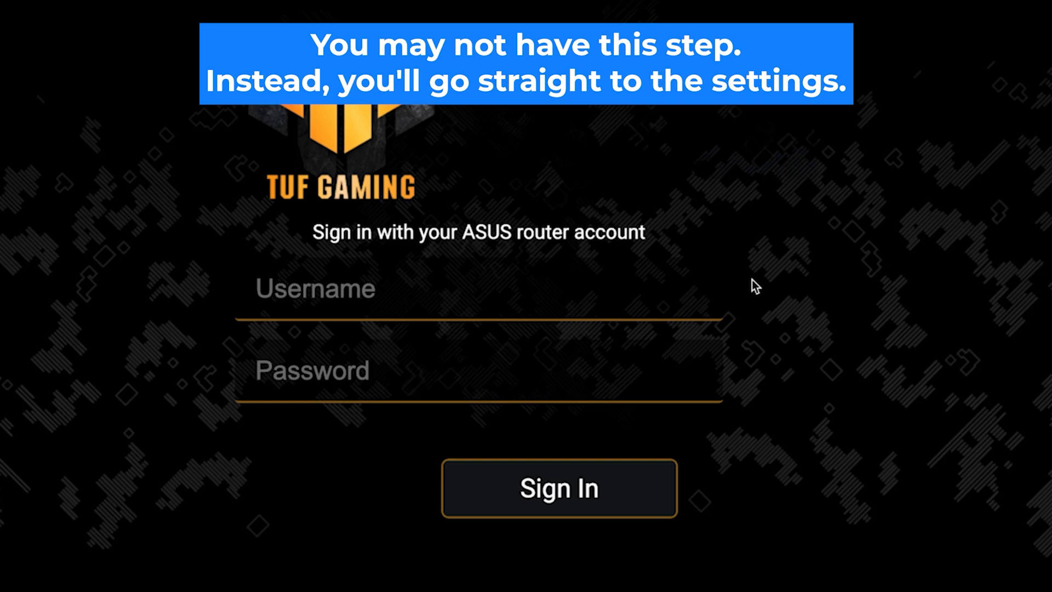
Enter the default admin username and password from the router label and try signing in
{"action": "left_click", "coordinate": [680, 303]}
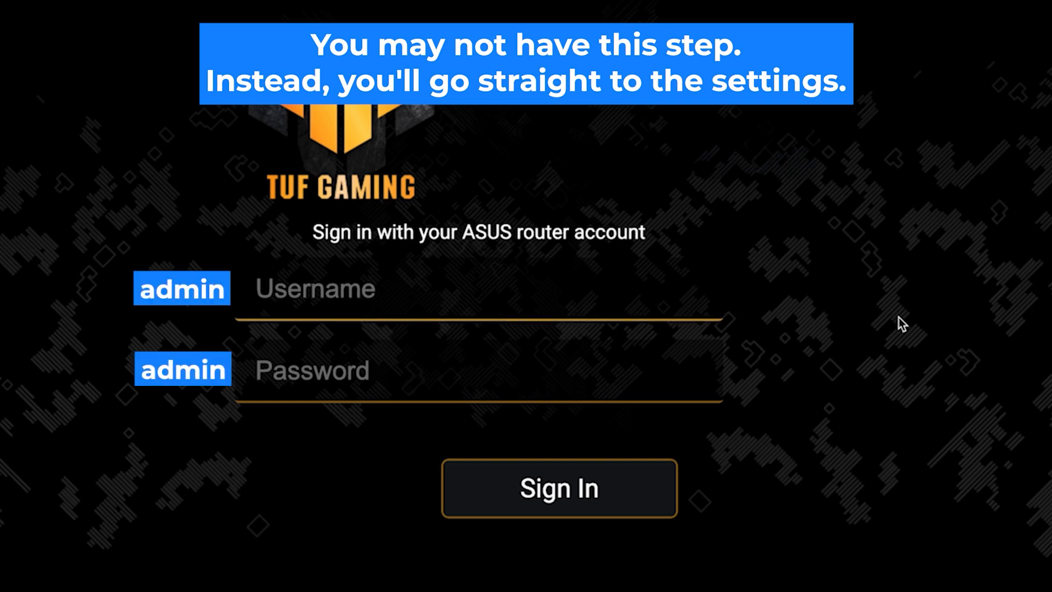
{"action": "key", "text": "Tab"}
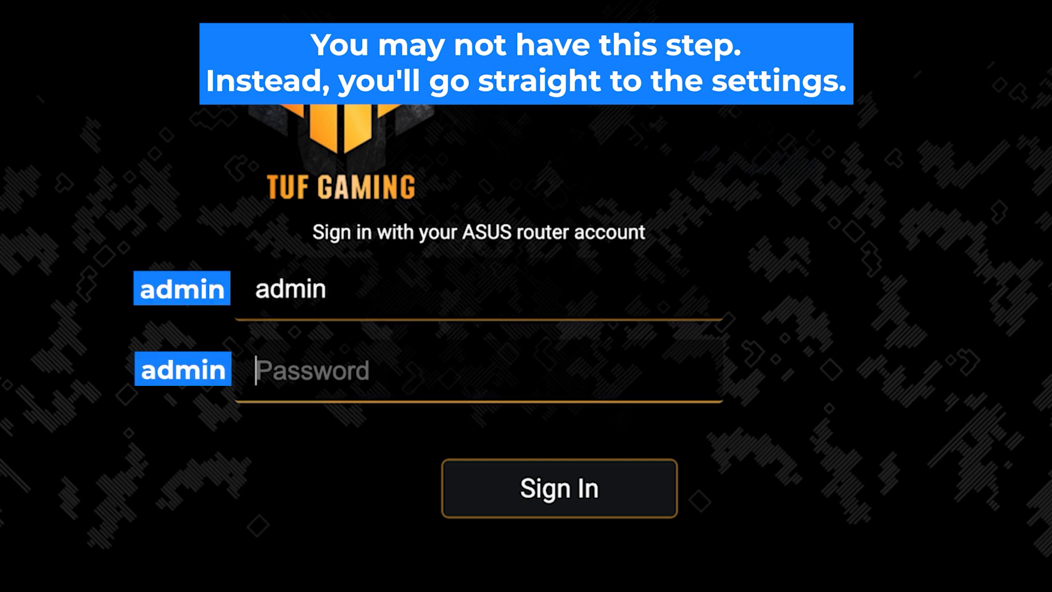
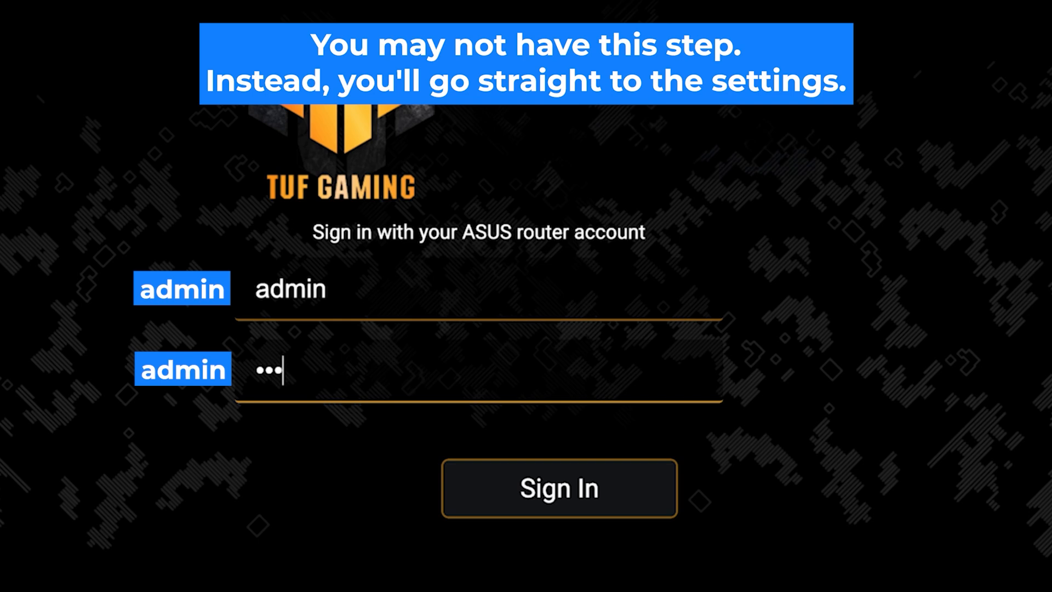
{"action": "type", "text": "••••"}
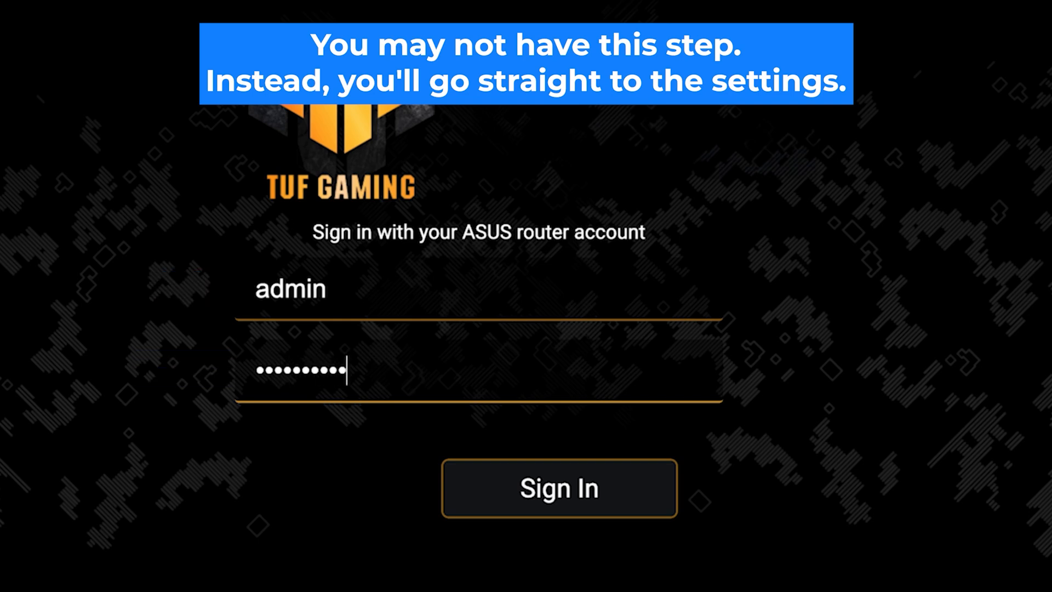
{"action": "left_click", "coordinate": [565, 500]}
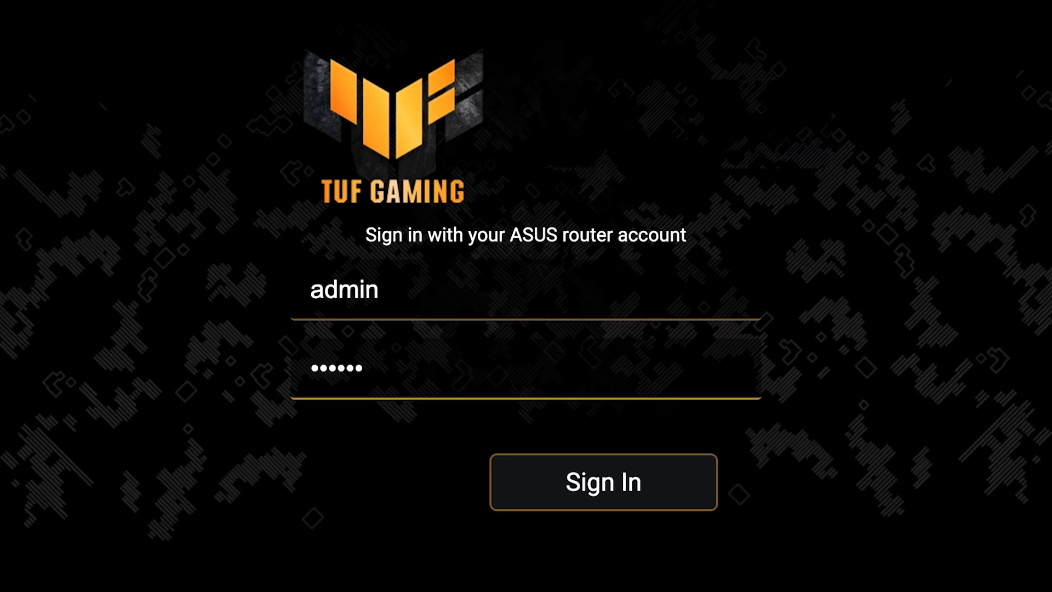
Retry the sign-in with a different password, then re-enter the password
{"action": "left_click", "coordinate": [606, 495]}
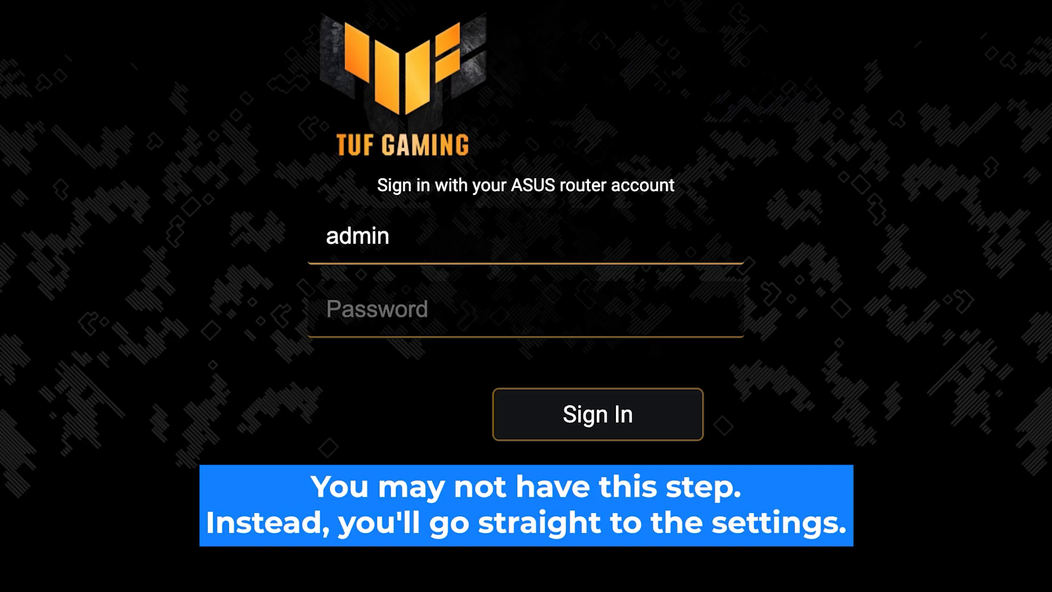
{"action": "key", "text": "Tab"}
{"action": "type", "text": "•"}
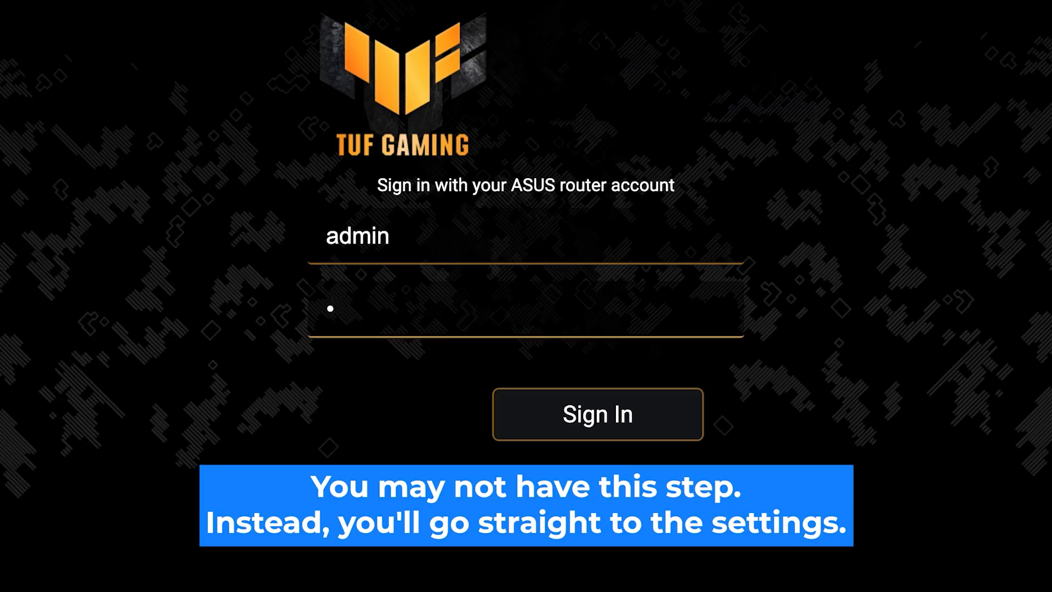
{"action": "type", "text": "••••••••••"}
Sign in to the router and choose Create A New Network on the welcome page
{"action": "left_click", "coordinate": [605, 428]}
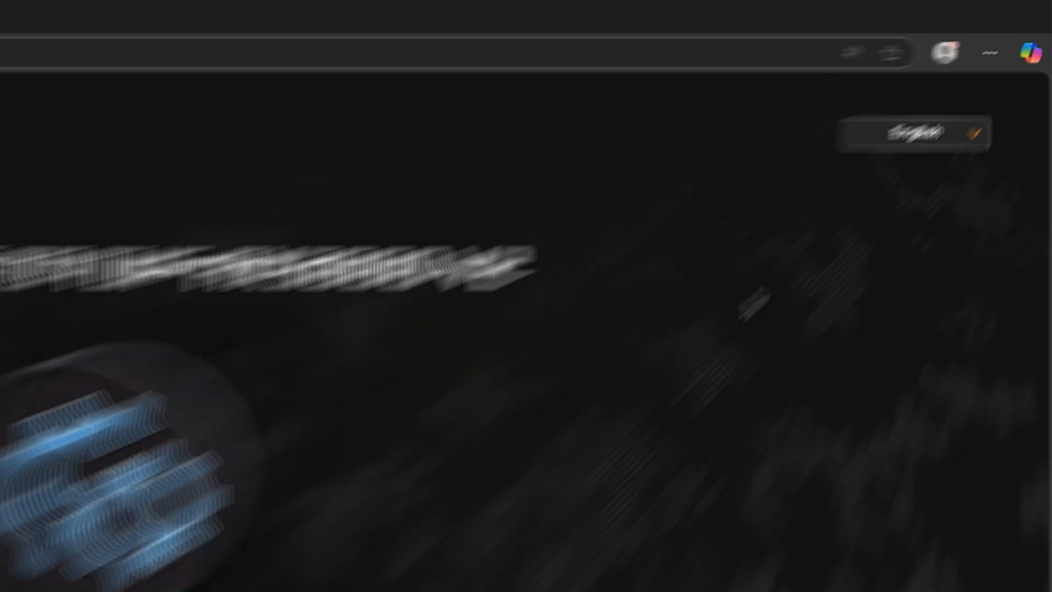
{"action": "left_click", "coordinate": [997, 95]}
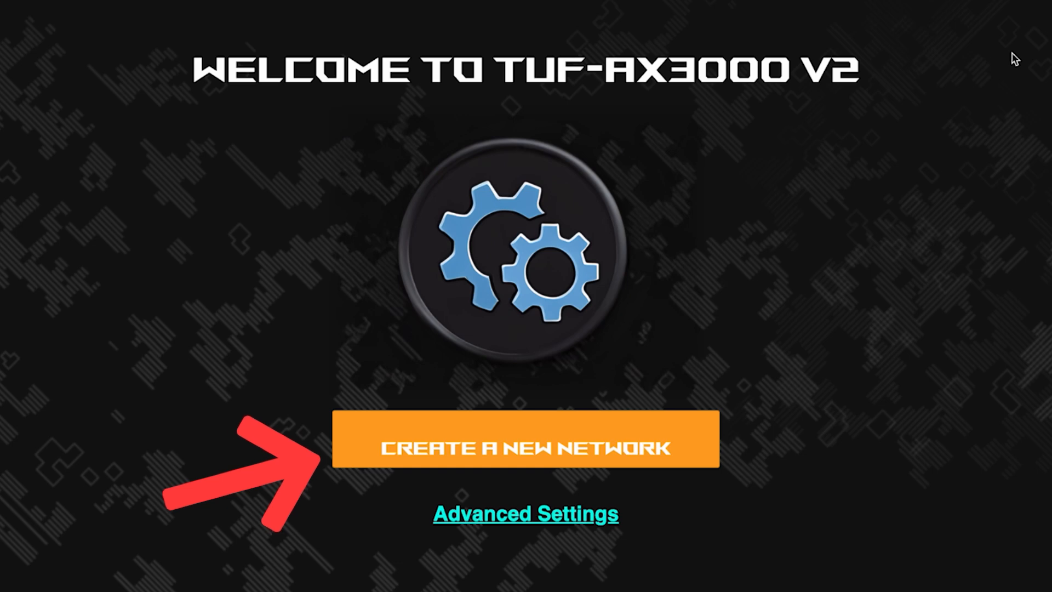
{"action": "left_click", "coordinate": [543, 451]}
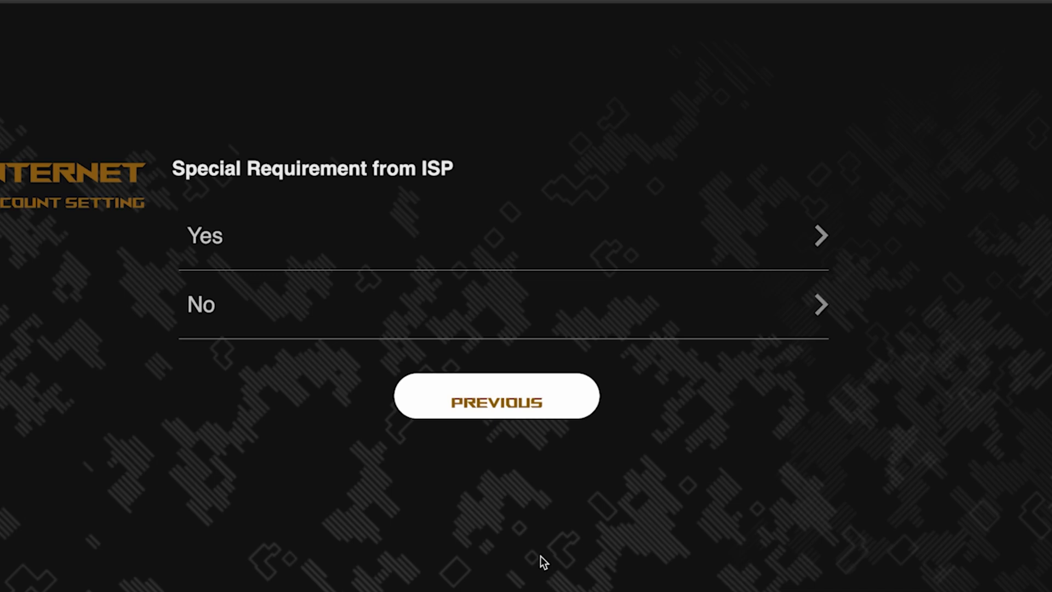
Answer No to the question about special requirements from the ISP
{"action": "left_click", "coordinate": [289, 303]}
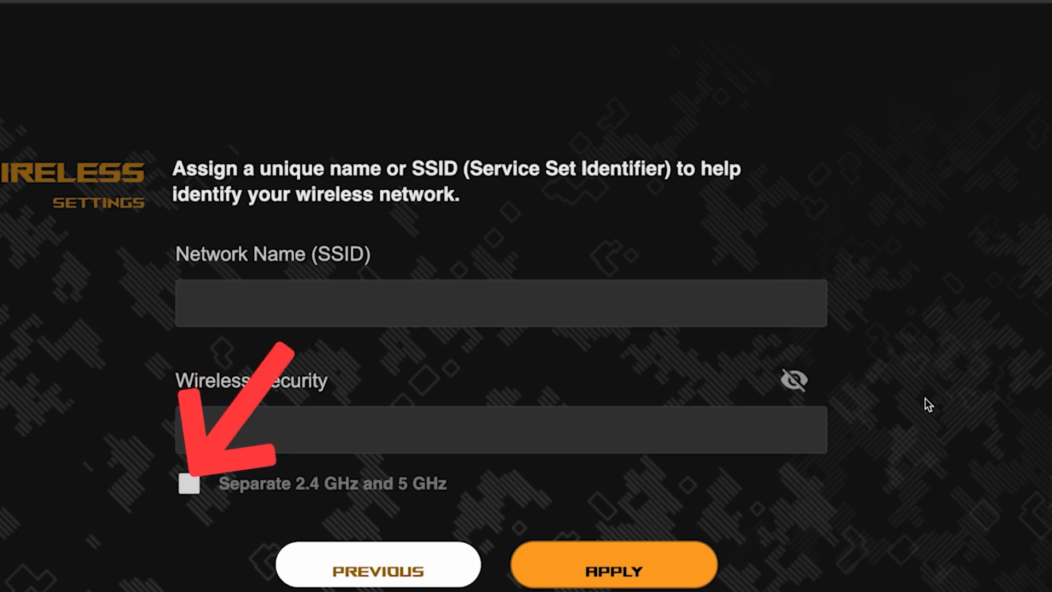
Separate the 2.4 GHz and 5 GHz bands, name the network 'asus' and set its Wi-Fi password
{"action": "left_click", "coordinate": [189, 485]}
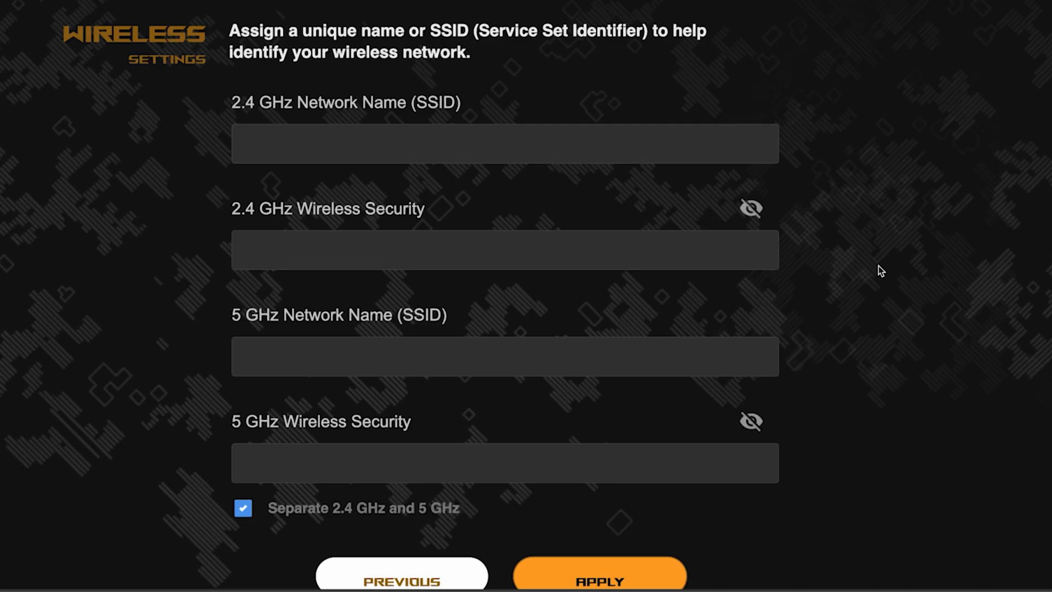
{"action": "left_click", "coordinate": [462, 144]}
{"action": "type", "text": "asus"}
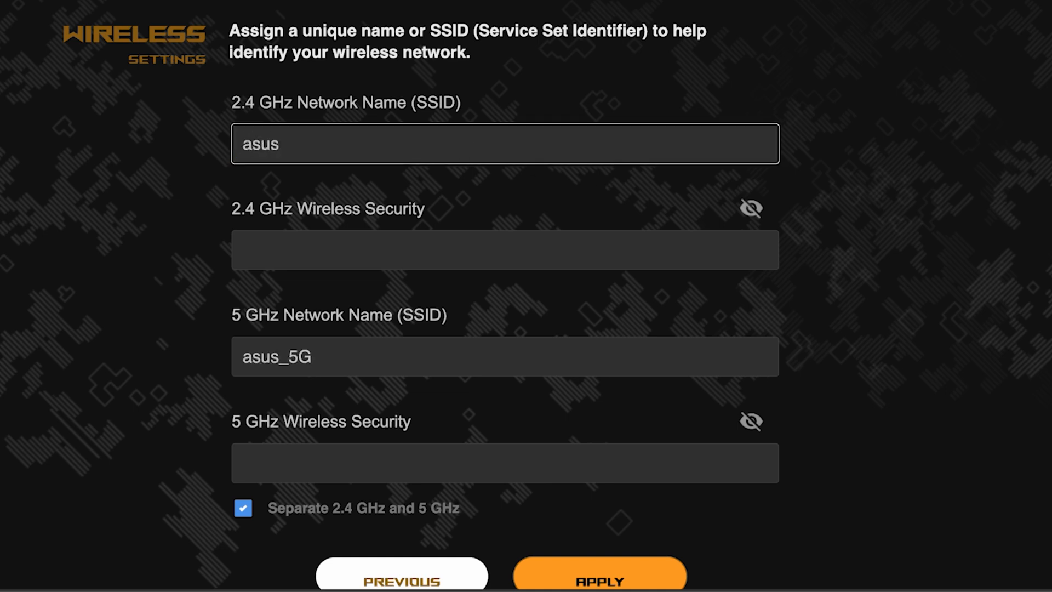
{"action": "left_click", "coordinate": [402, 241]}
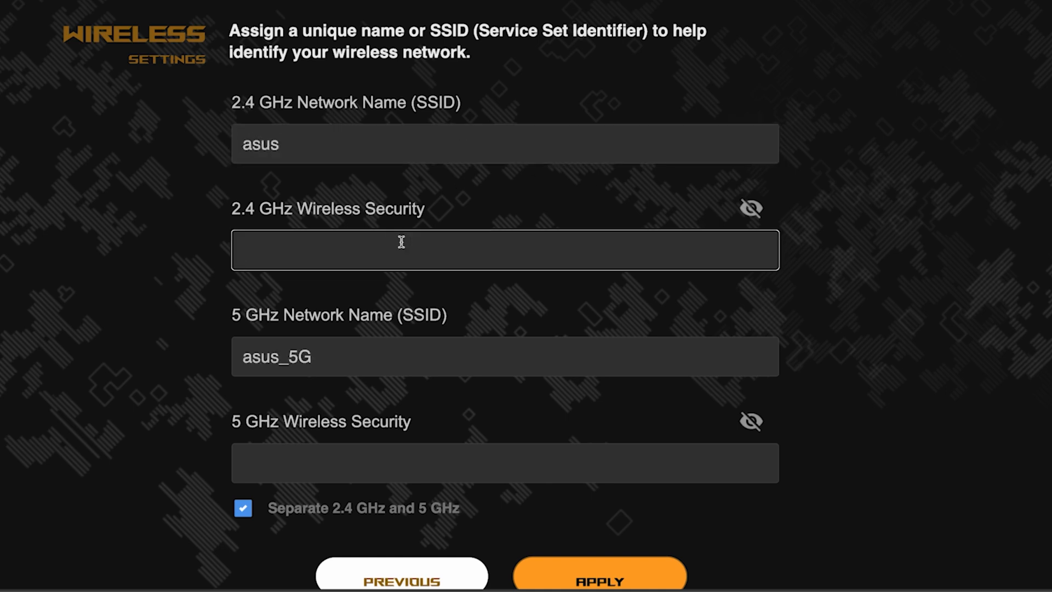
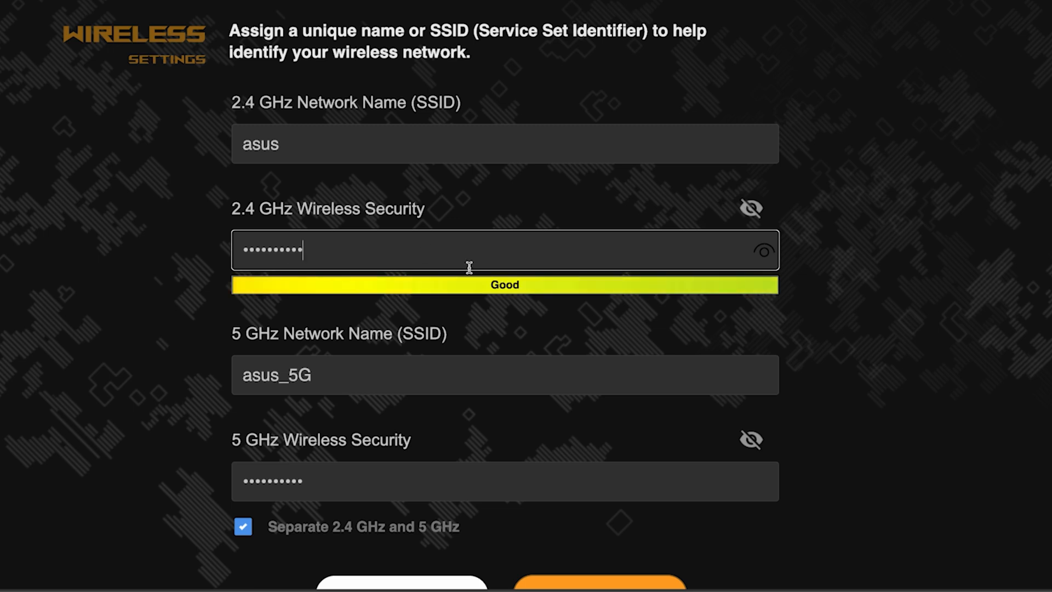
{"action": "left_click", "coordinate": [767, 255]}
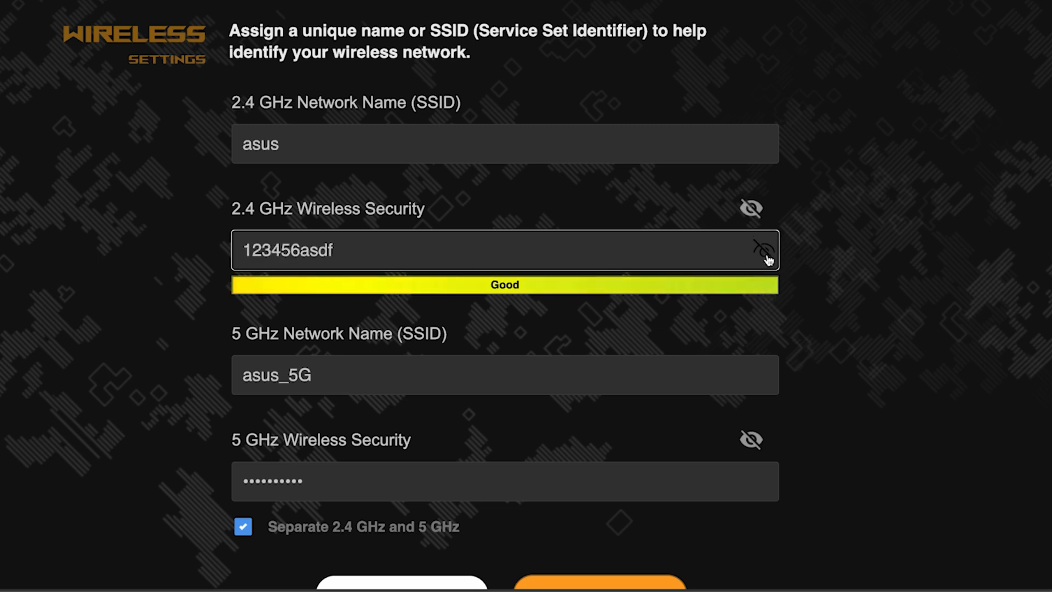
{"action": "left_click", "coordinate": [766, 255]}
{"action": "scroll", "coordinate": [853, 318], "scroll_direction": "down", "scroll_amount": 3}
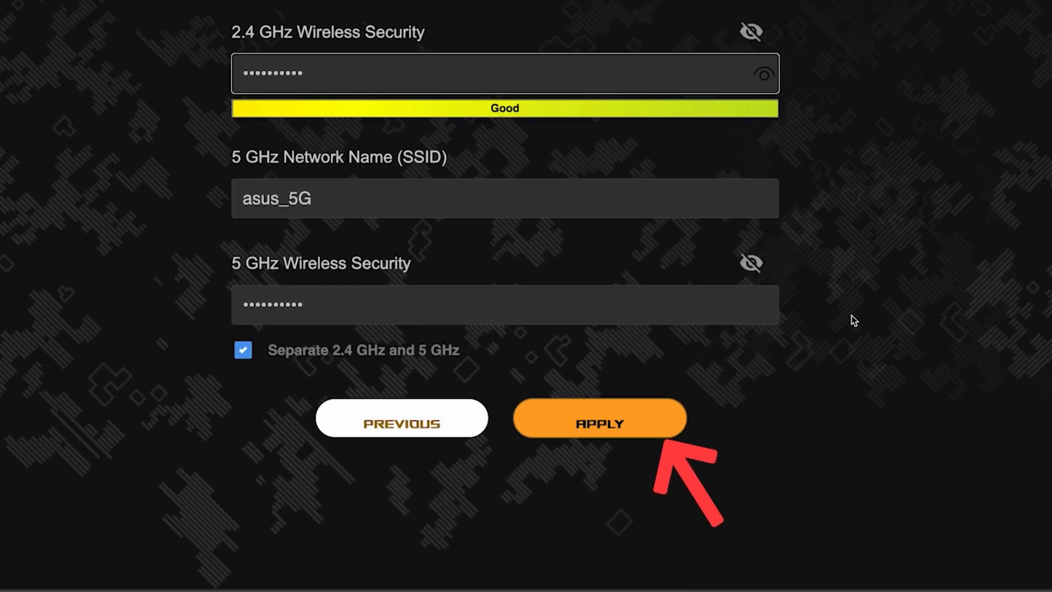
Apply the wireless settings and enter the router login name
{"action": "left_click", "coordinate": [615, 420]}
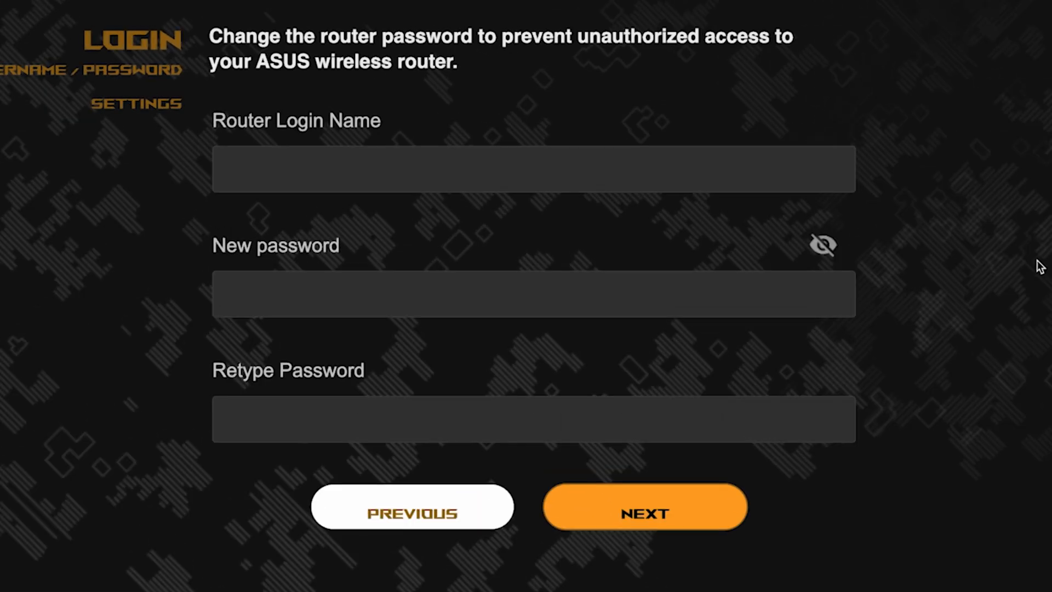
{"action": "left_click", "coordinate": [663, 171]}
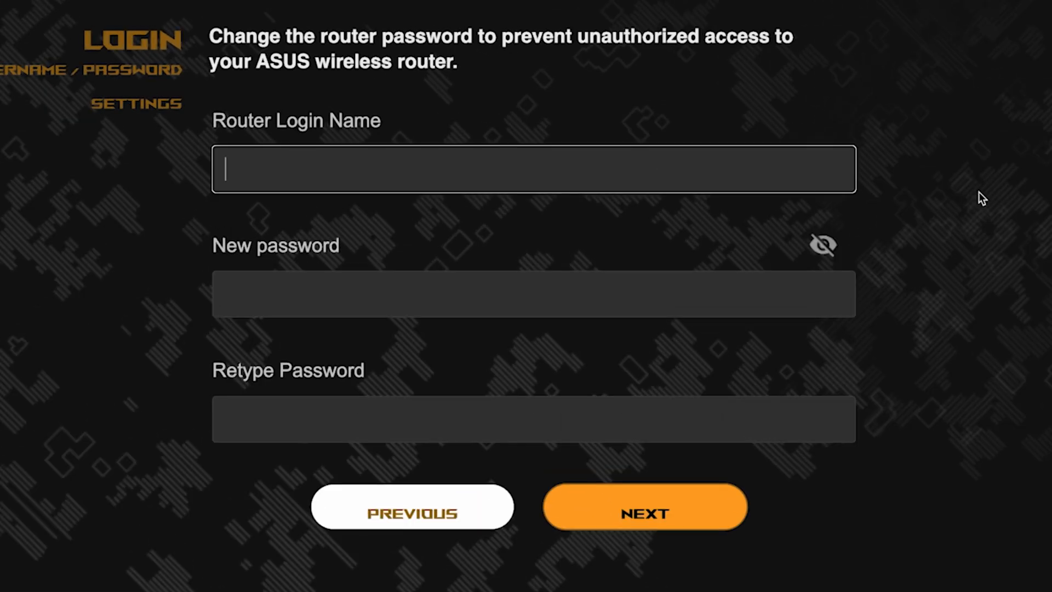
{"action": "type", "text": "admin"}
Set and confirm a new router login password, checking both entries, and continue
{"action": "left_click", "coordinate": [650, 300]}
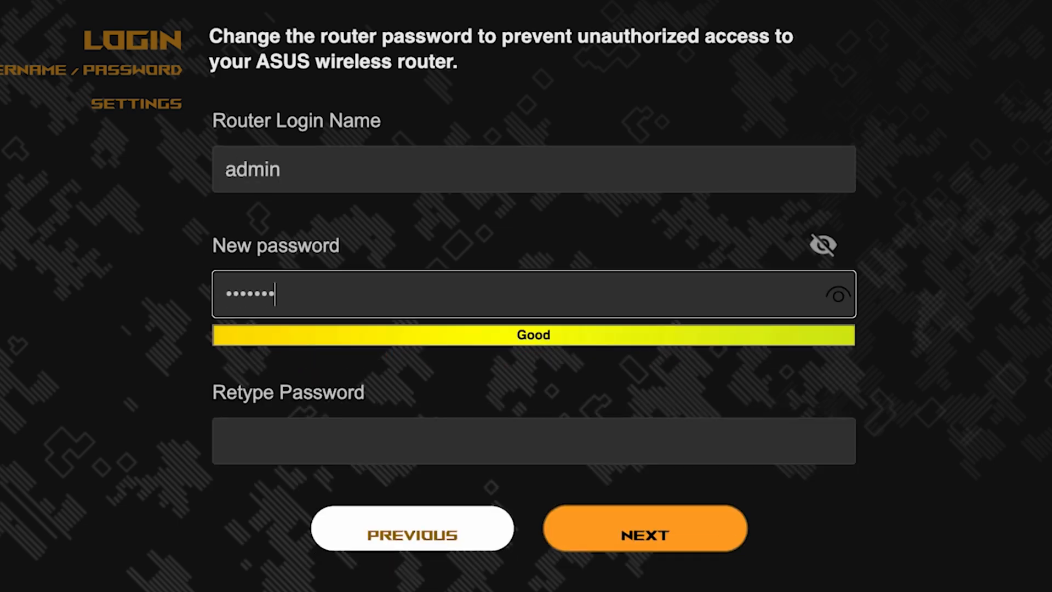
{"action": "left_click", "coordinate": [839, 296]}
{"action": "left_click", "coordinate": [716, 443]}
{"action": "left_click", "coordinate": [838, 443]}
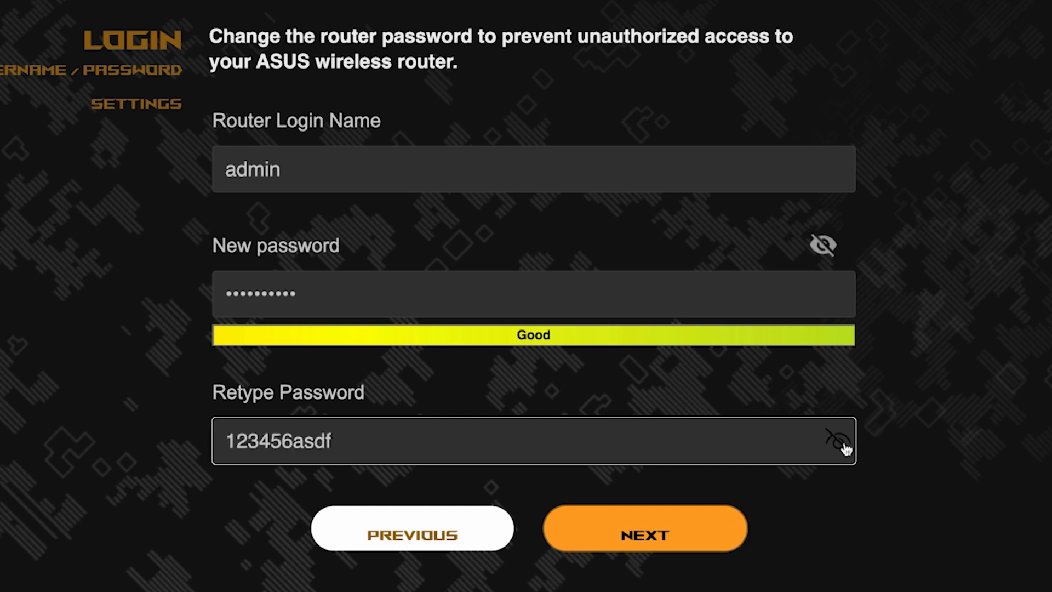
{"action": "left_click", "coordinate": [665, 534]}
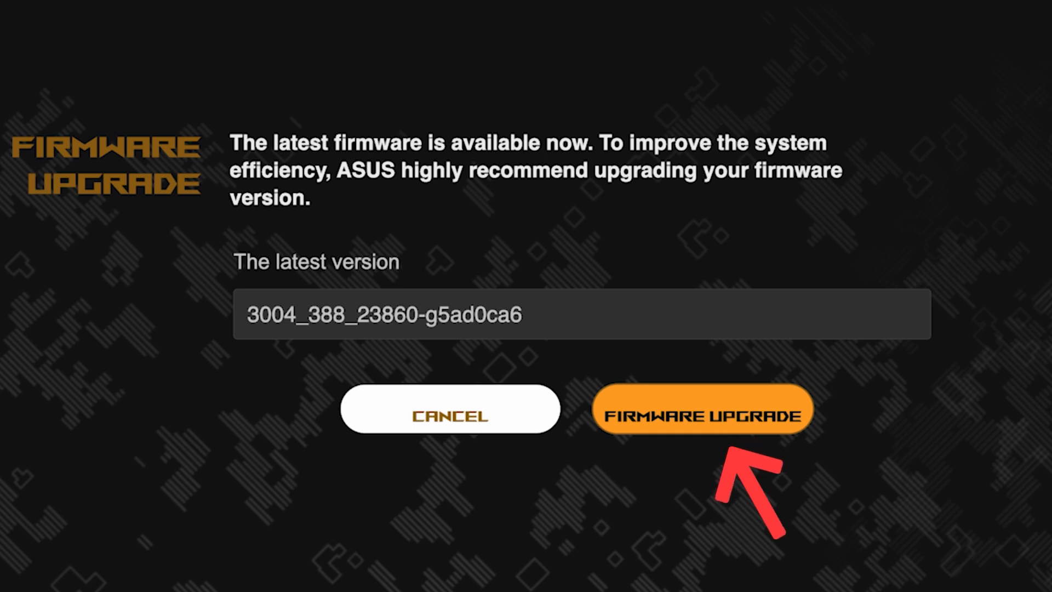
Upgrade to firmware 3004_388_23860-g5ad0ca6 and review the summary listing asus and asus_5G
{"action": "left_click", "coordinate": [722, 427]}
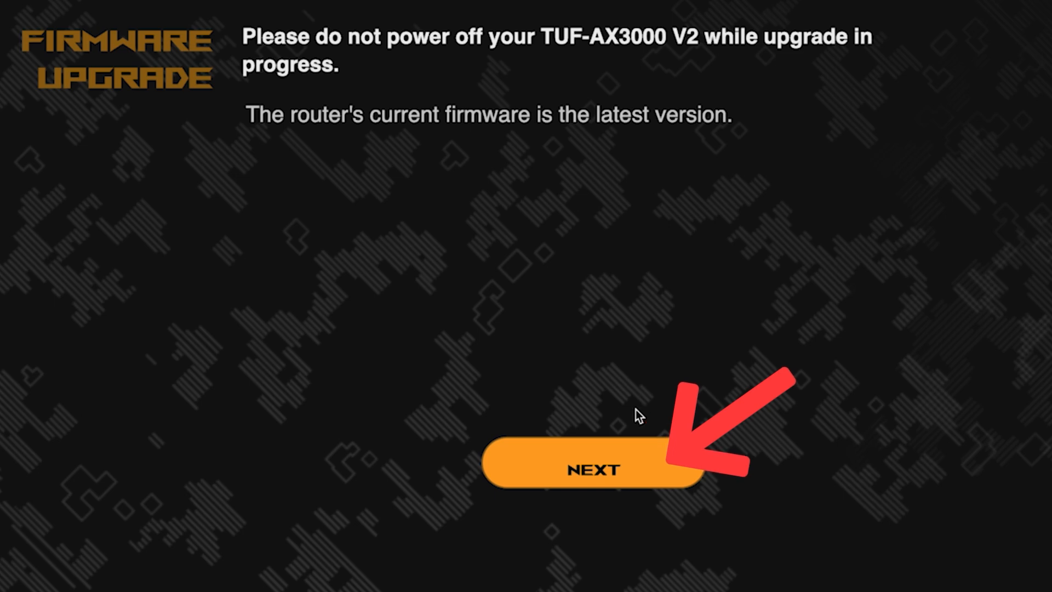
{"action": "left_click", "coordinate": [587, 467]}
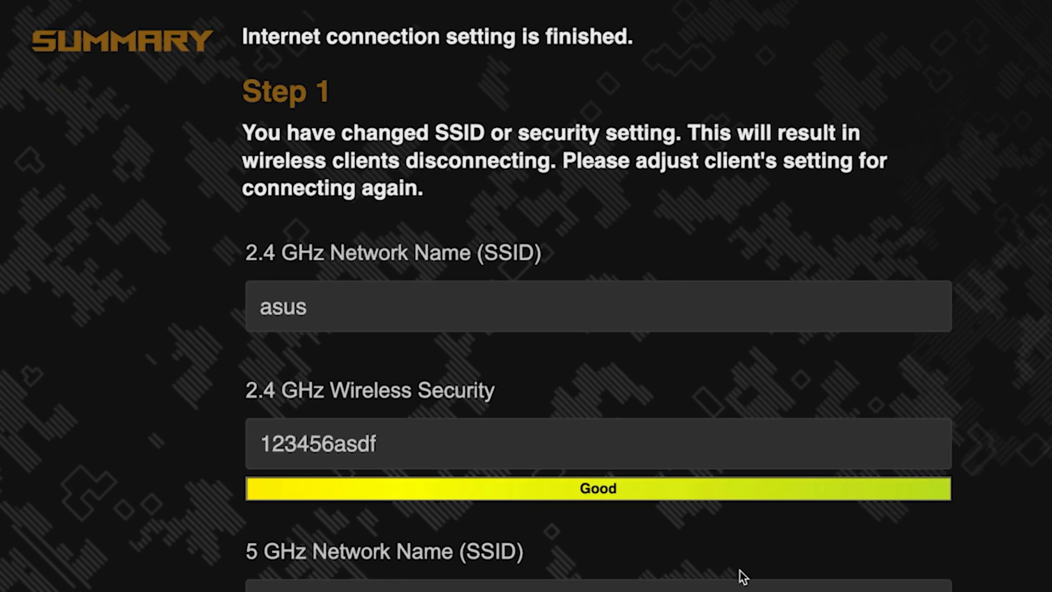
{"action": "scroll", "coordinate": [924, 284], "scroll_direction": "down", "scroll_amount": 5}
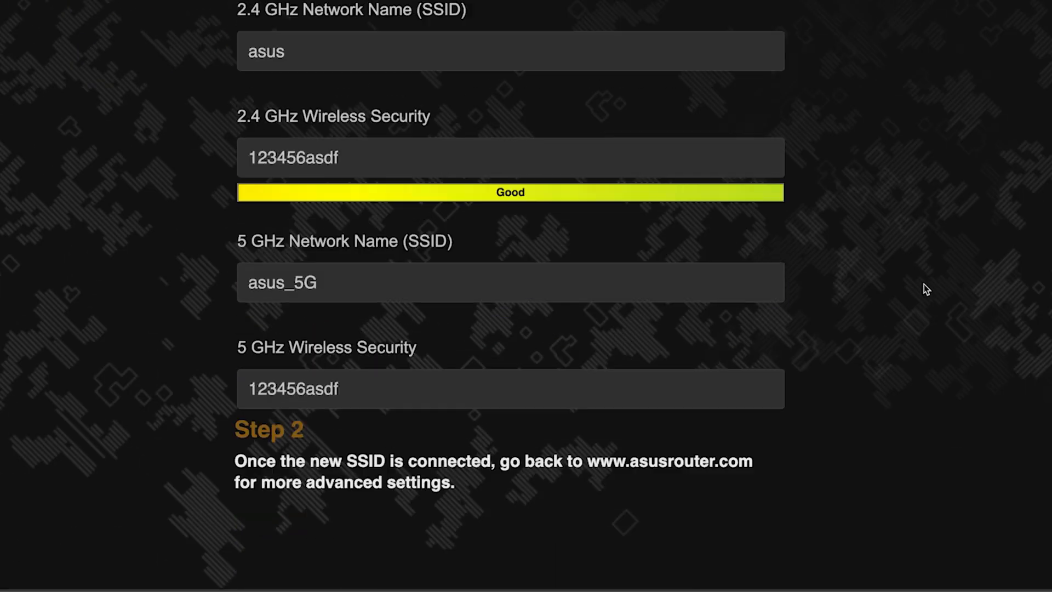
{"action": "scroll", "coordinate": [924, 284], "scroll_direction": "up", "scroll_amount": 2}
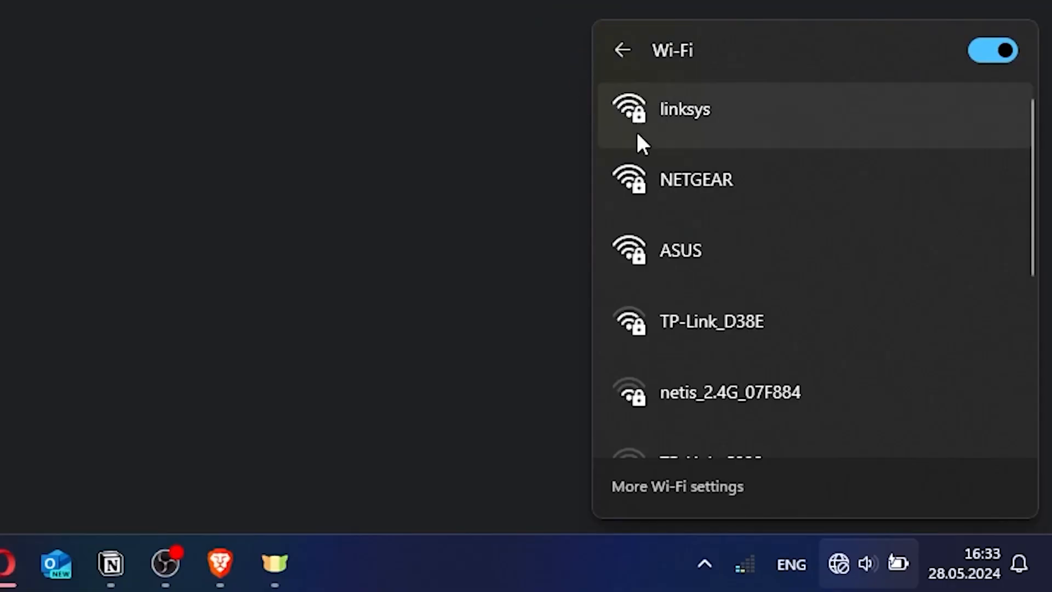
Connect Windows to the ASUS Wi-Fi network using its security key
{"action": "left_click", "coordinate": [711, 250]}
{"action": "left_click", "coordinate": [888, 366]}
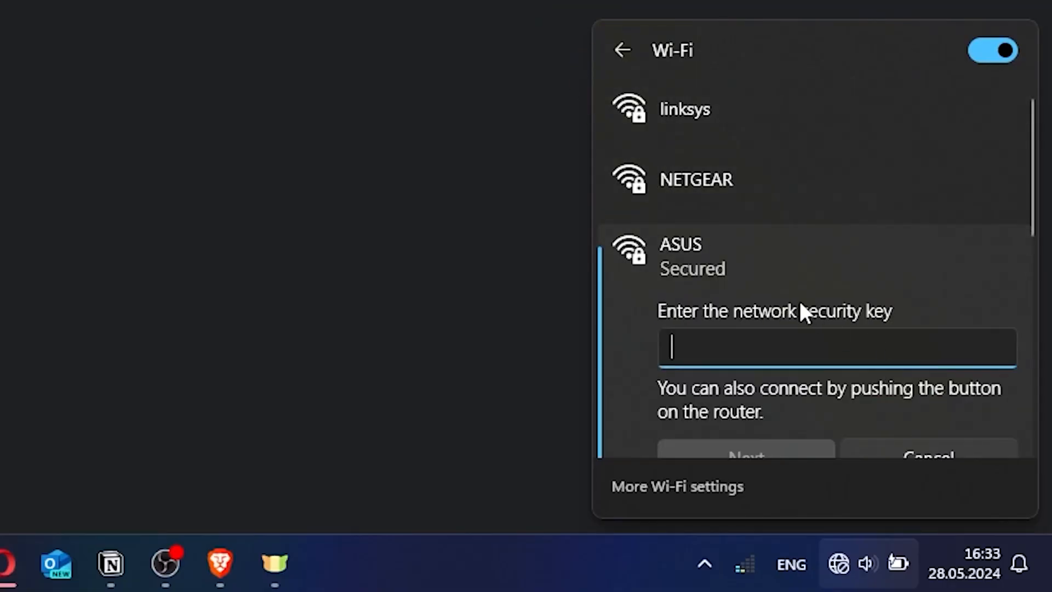
{"action": "type", "text": "••••••••"}
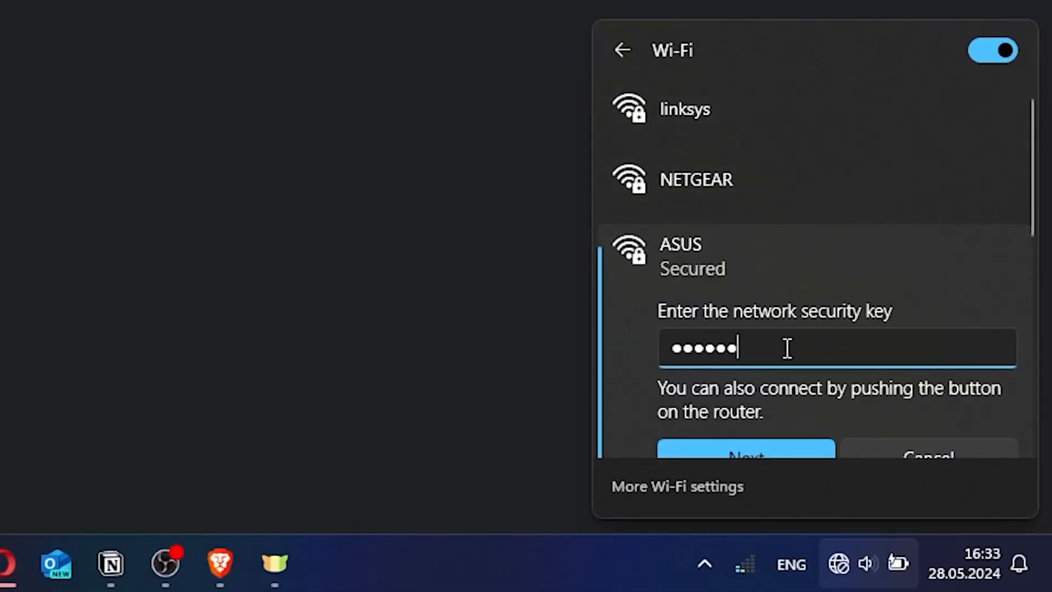
{"action": "type", "text": "•"}
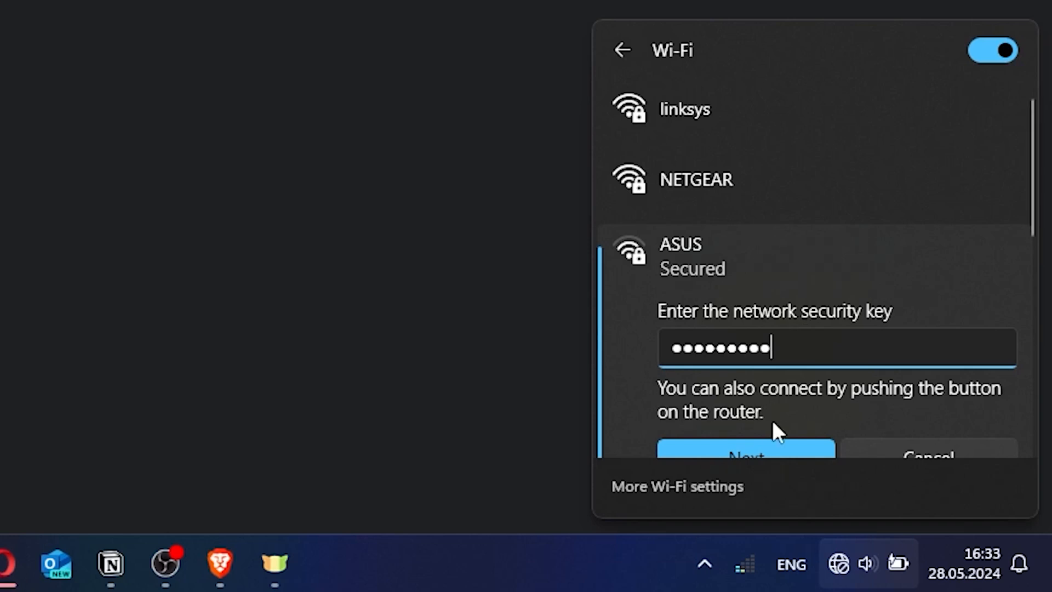
{"action": "left_click", "coordinate": [765, 450]}
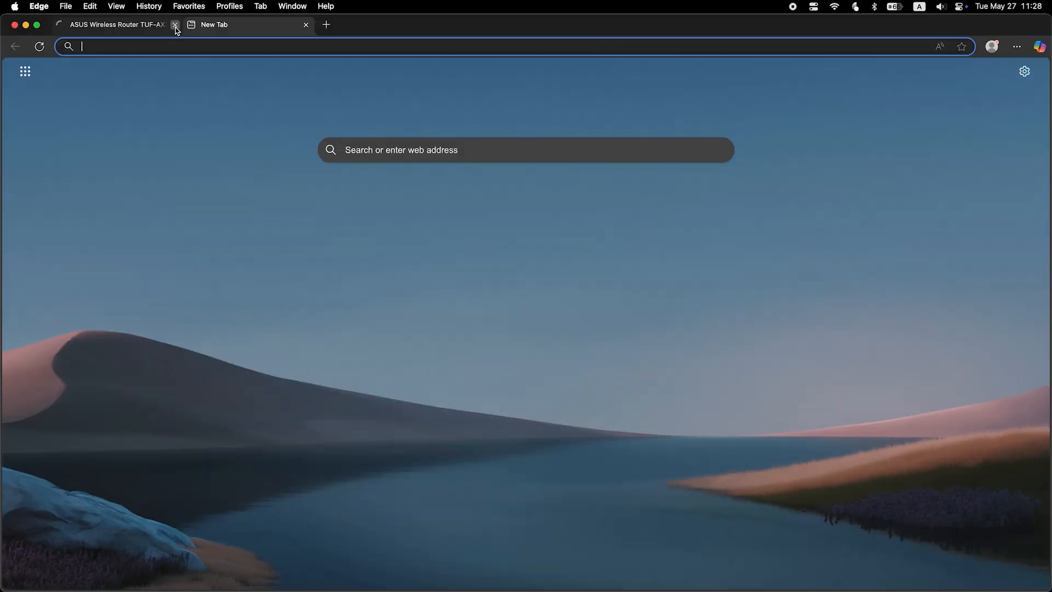
Load asusrouter.com in the Edge address bar
{"action": "left_click", "coordinate": [175, 25]}
{"action": "left_click", "coordinate": [149, 47]}
{"action": "type", "text": "as"}
{"action": "type", "text": "us"}
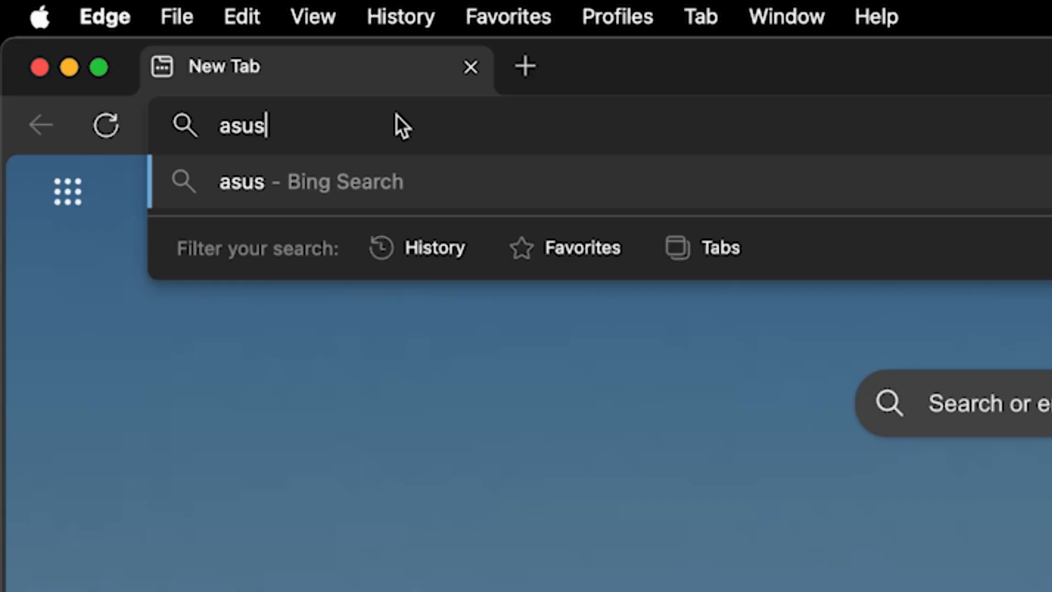
{"action": "type", "text": "router.com"}
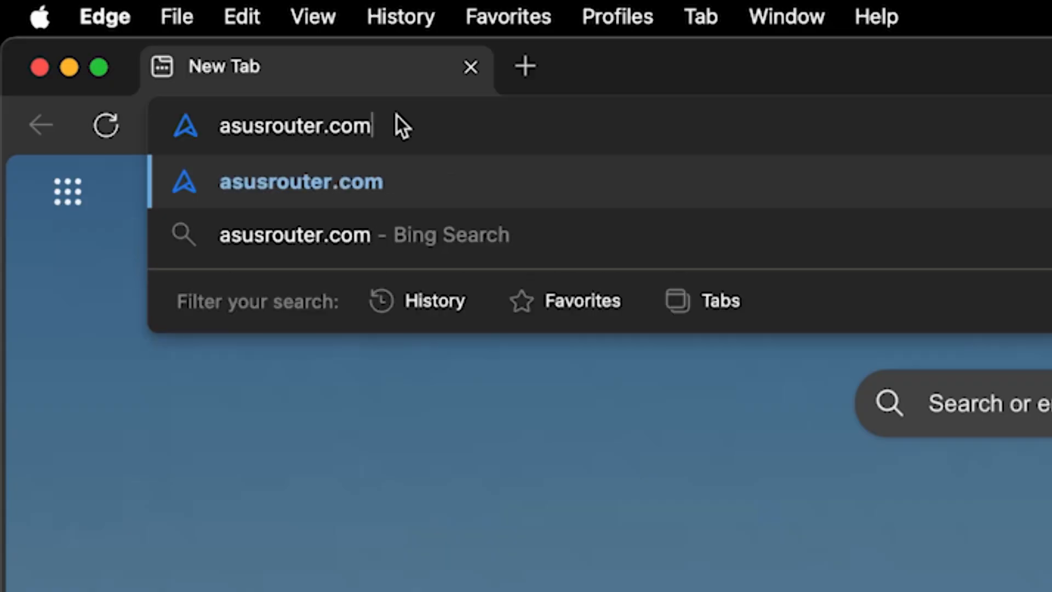
{"action": "key", "text": "Return"}
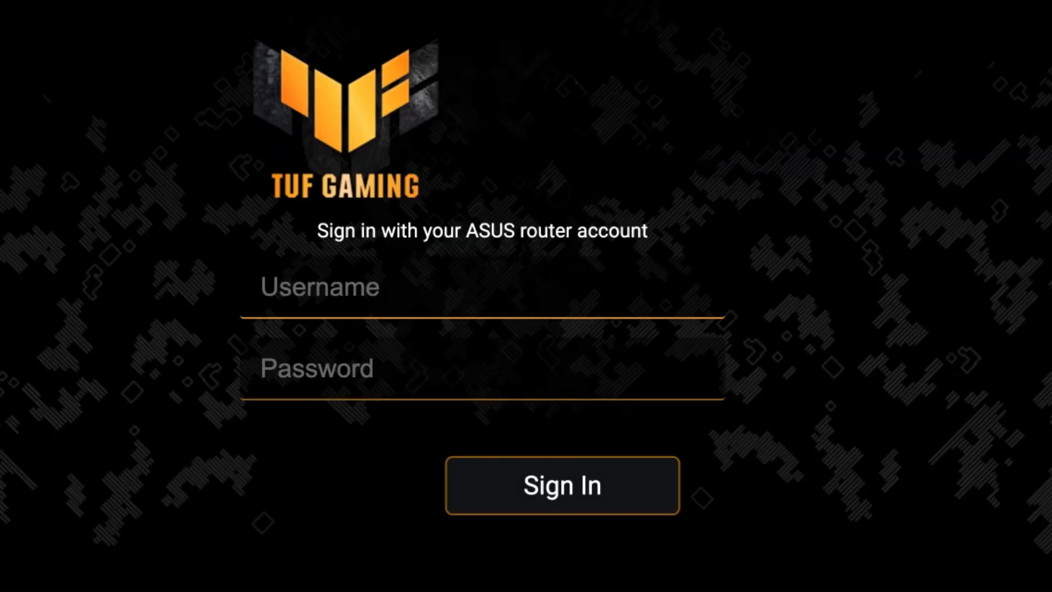
Sign in with the admin username and the new router password
{"action": "type", "text": "admin"}
{"action": "key", "text": "Tab"}
{"action": "type", "text": "ad••••••••"}
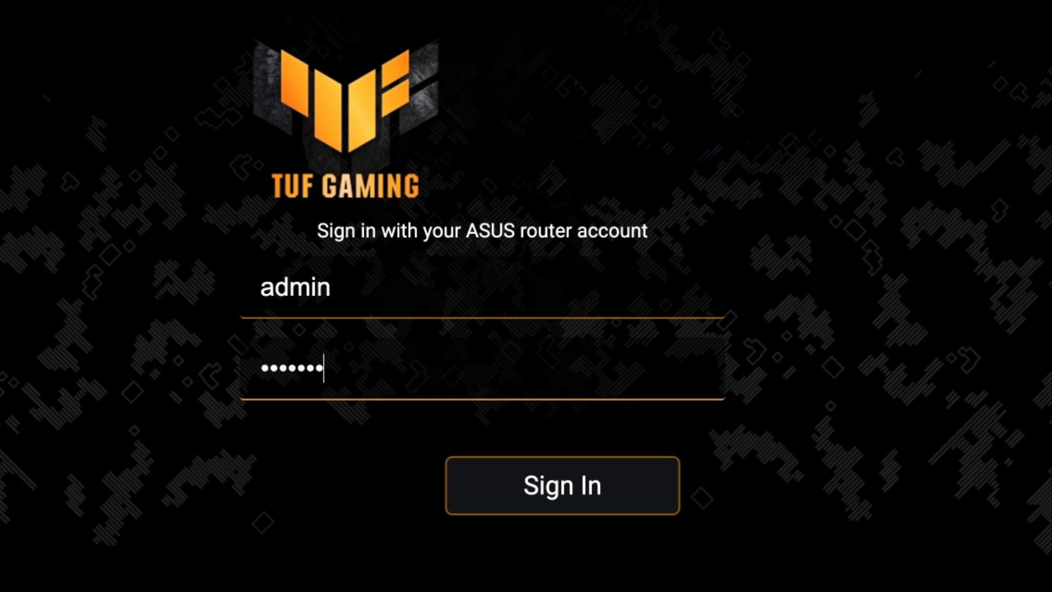
{"action": "left_click", "coordinate": [578, 492]}
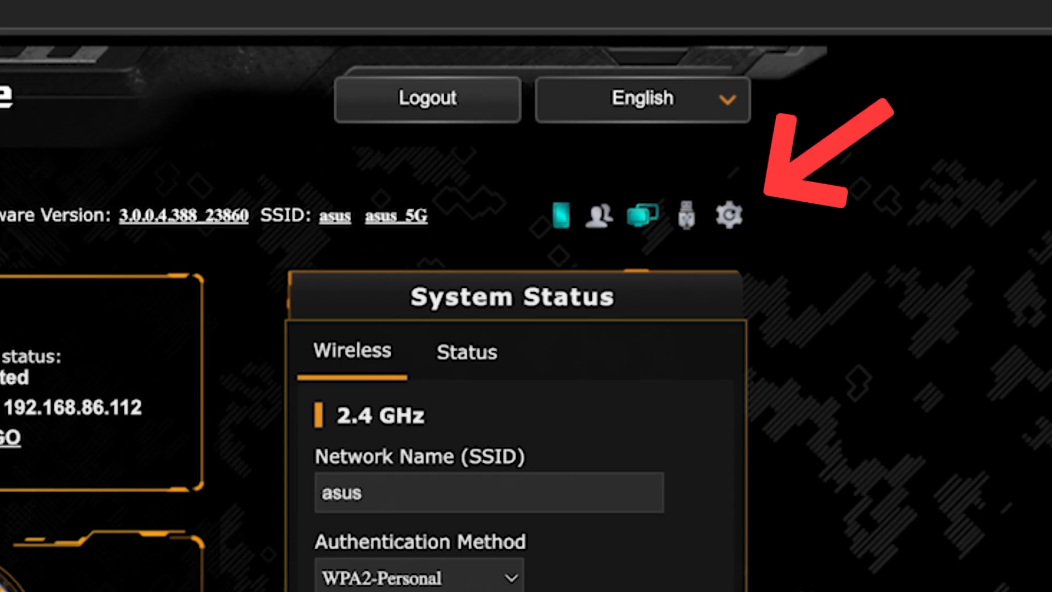
Reboot the router with the Reboot the System icon and confirm with OK
{"action": "left_click", "coordinate": [731, 215]}
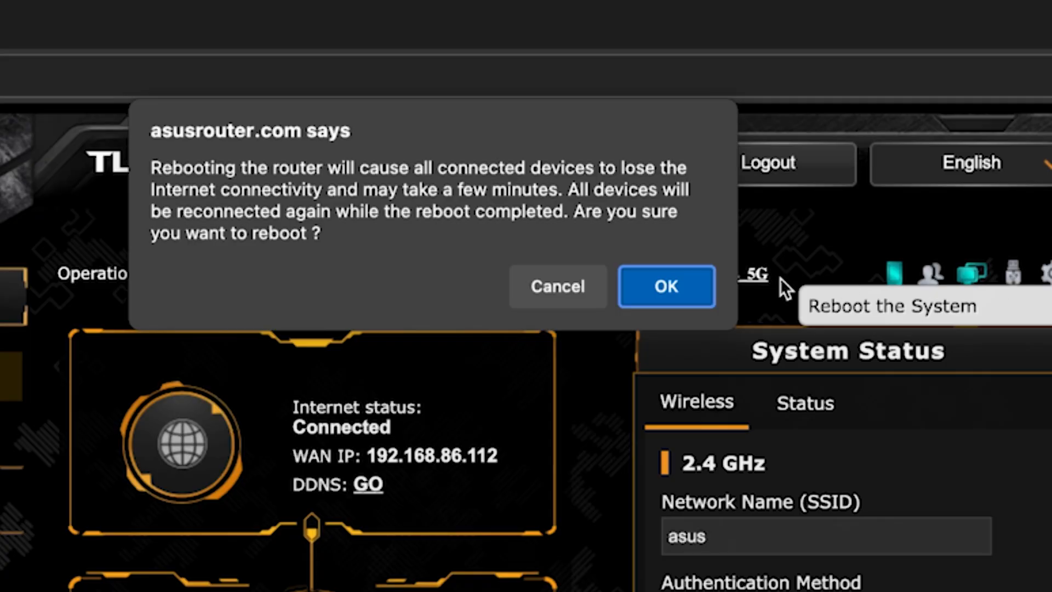
{"action": "left_click", "coordinate": [689, 285]}
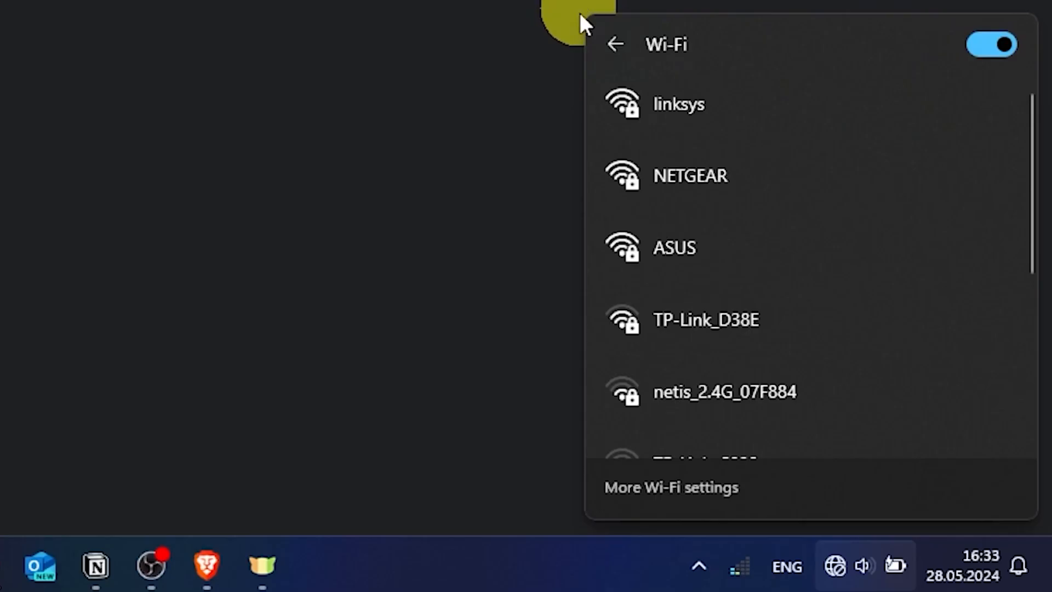
Rejoin the ASUS Wi-Fi network with its security key after the reboot
{"action": "left_click", "coordinate": [702, 241]}
{"action": "left_click", "coordinate": [885, 364]}
{"action": "type", "text": "•••••••••"}
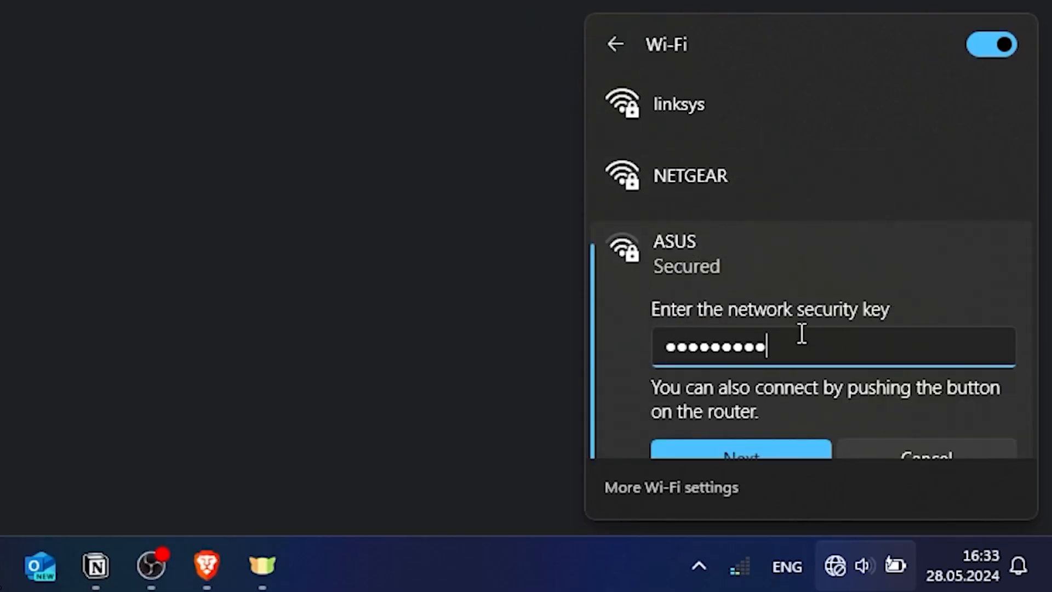
{"action": "left_click", "coordinate": [761, 447]}
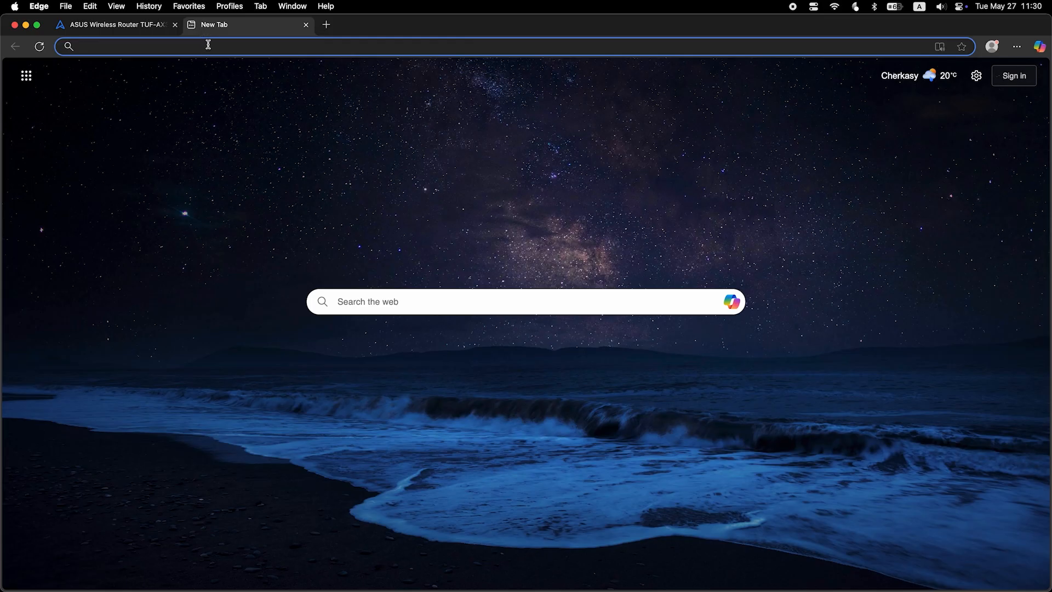
{"action": "type", "text": "fff"}
{"action": "key", "text": "Return"}
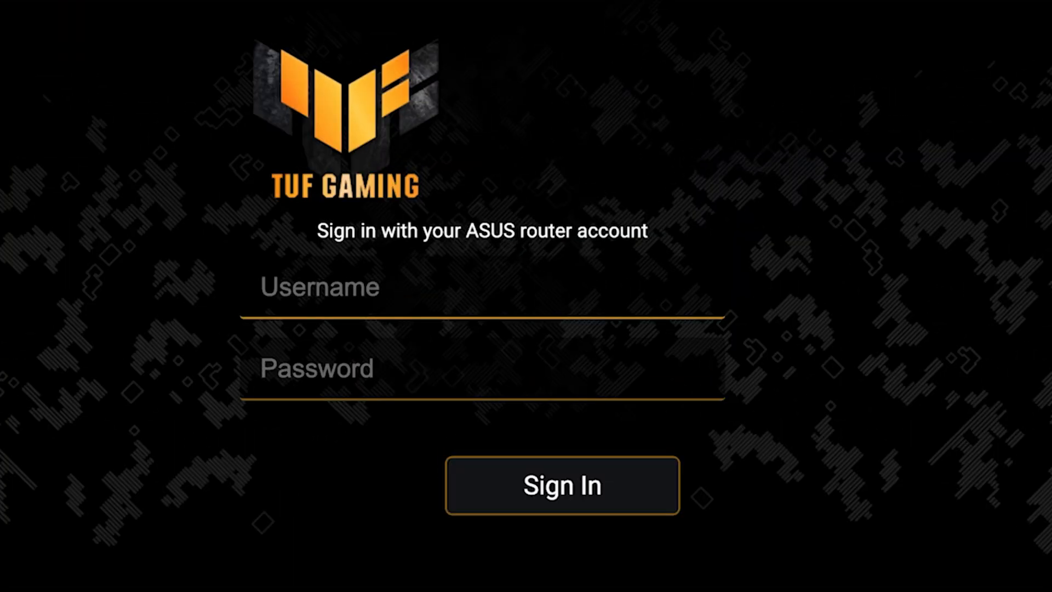
Sign back into the router as admin with the router password
{"action": "left_click", "coordinate": [643, 298]}
{"action": "type", "text": "admin"}
{"action": "key", "text": "Tab"}
{"action": "type", "text": "a•••••••••"}
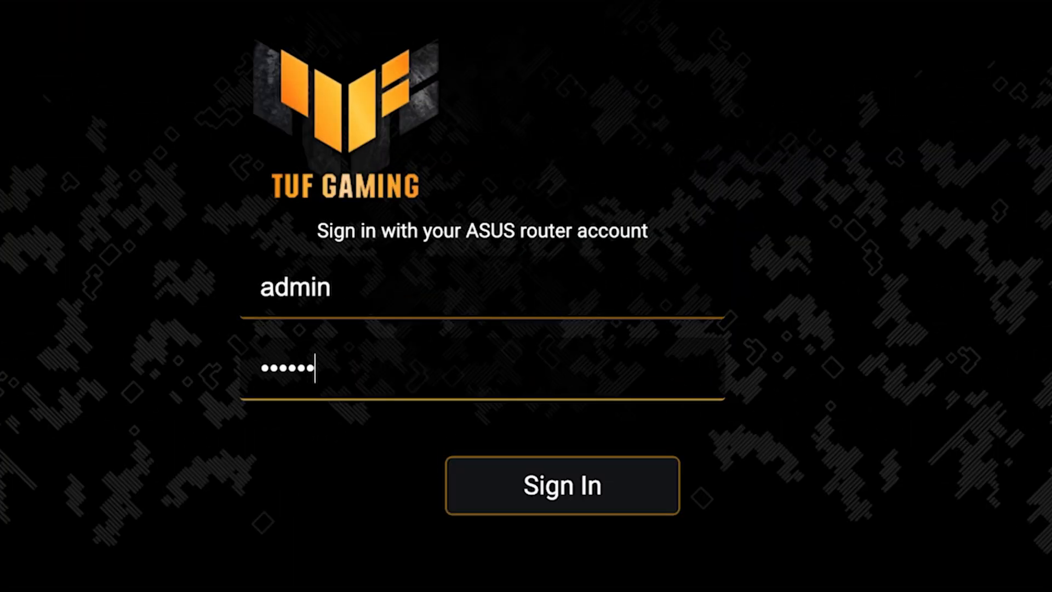
{"action": "left_click", "coordinate": [564, 499]}
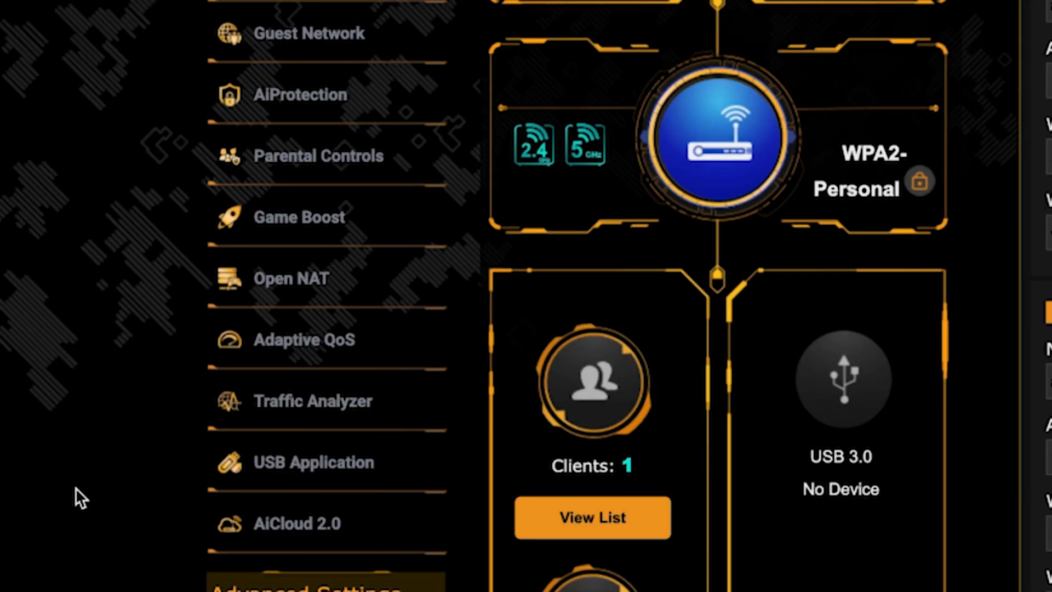
Go to the WAN - Internet Connection page under Advanced Settings
{"action": "scroll", "coordinate": [166, 424], "scroll_direction": "down", "scroll_amount": 1}
{"action": "scroll", "coordinate": [75, 487], "scroll_direction": "down", "scroll_amount": 8}
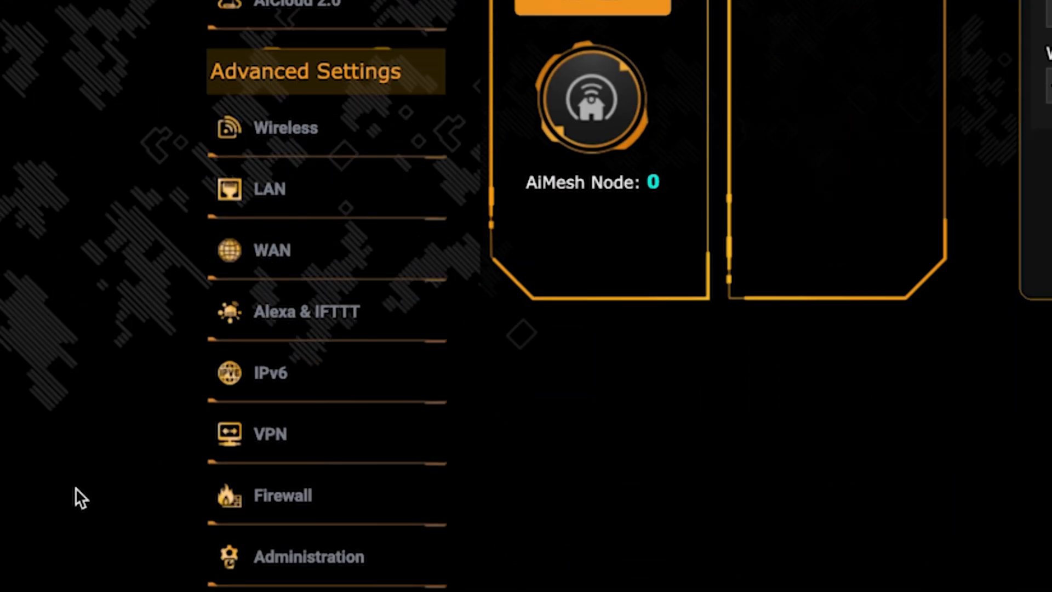
{"action": "left_click", "coordinate": [343, 259]}
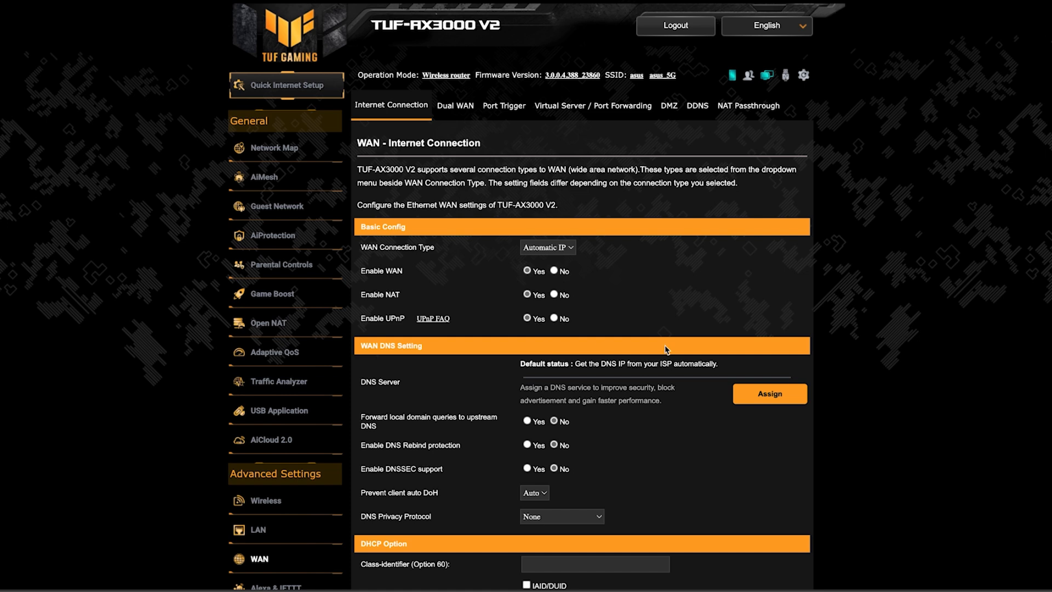
Use MAC Clone under Special Requirement from ISP to copy this computer's MAC address, then apply
{"action": "scroll", "coordinate": [904, 347], "scroll_direction": "down", "scroll_amount": 3}
{"action": "scroll", "coordinate": [904, 347], "scroll_direction": "down", "scroll_amount": 2}
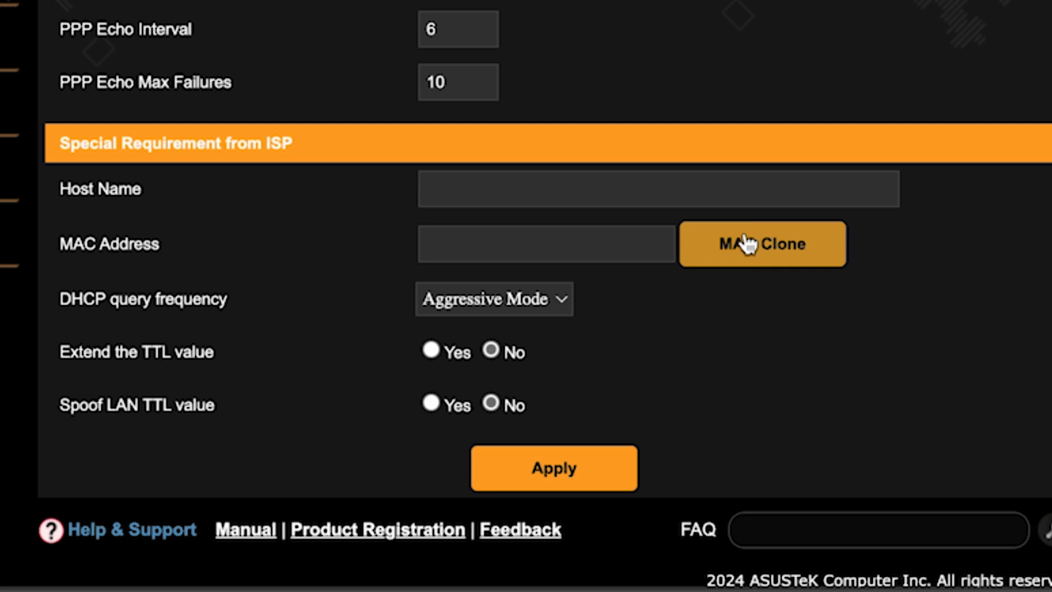
{"action": "left_click", "coordinate": [744, 243]}
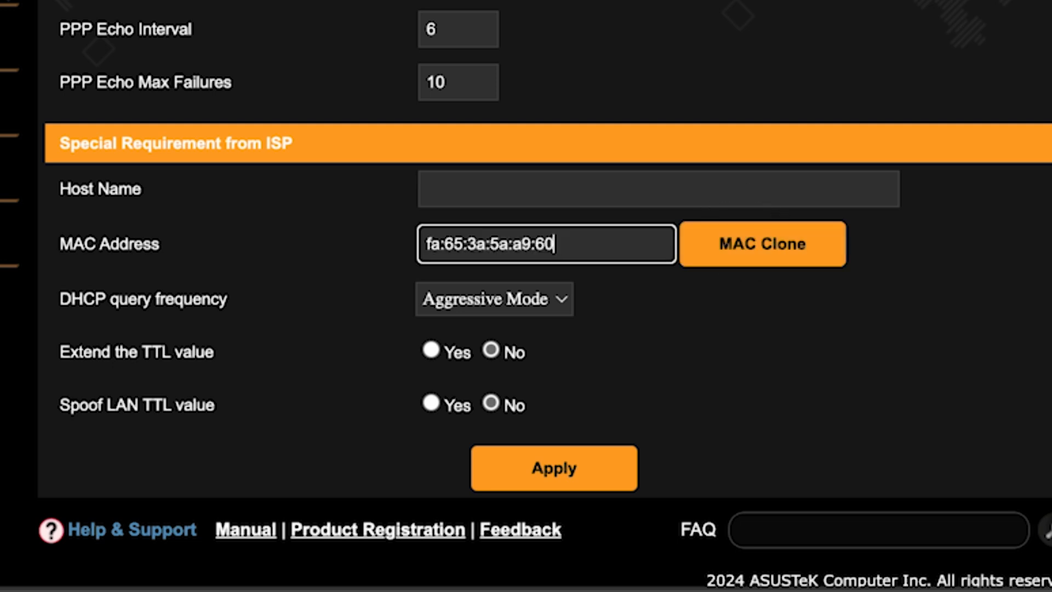
{"action": "left_click", "coordinate": [565, 470]}
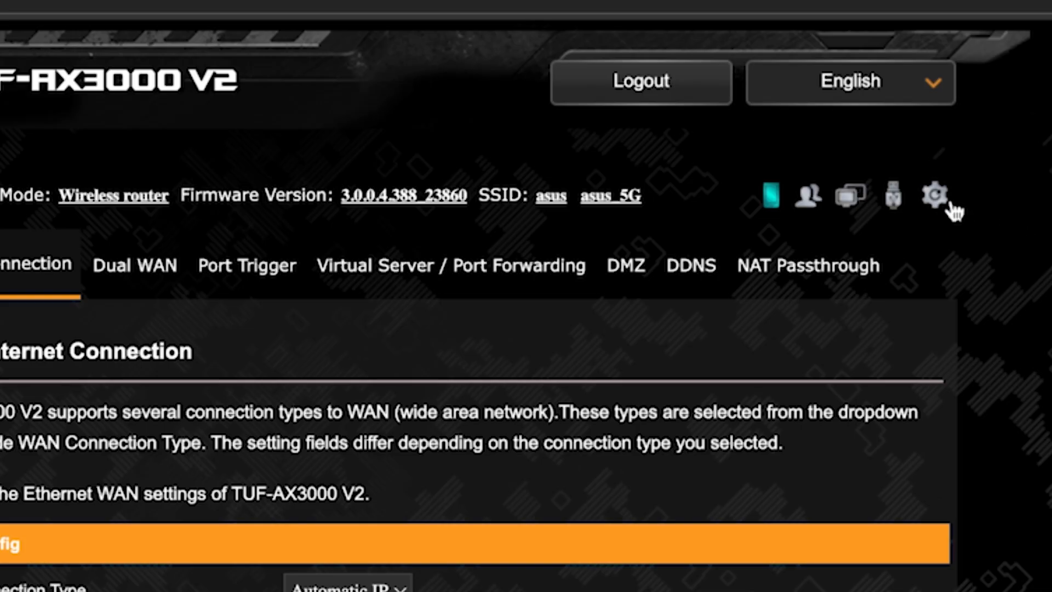
Confirm a router reboot, then search Bing for 'fff' in a new tab to test internet
{"action": "left_click", "coordinate": [937, 200]}
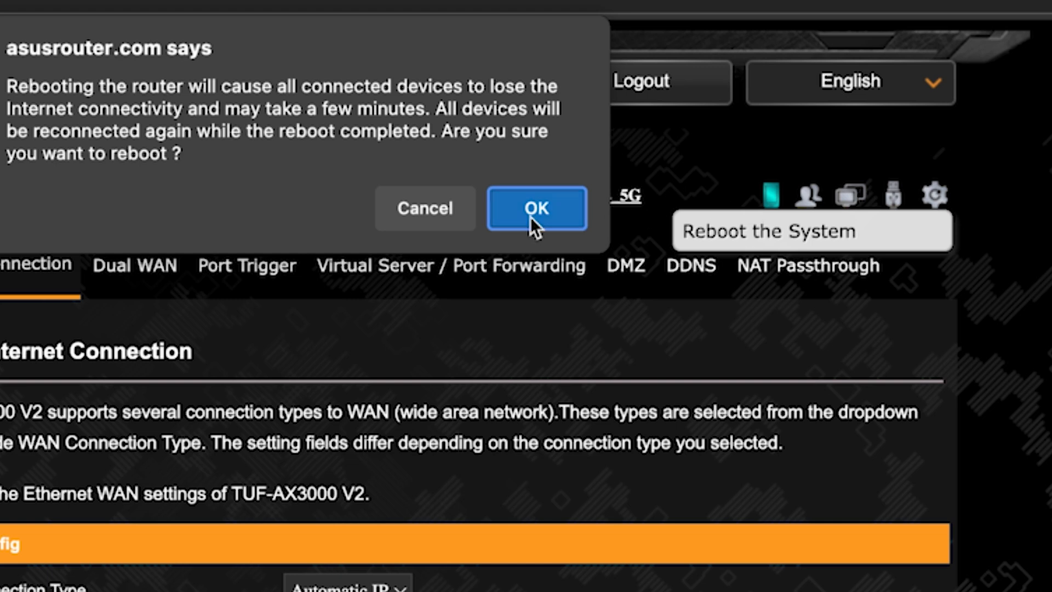
{"action": "left_click", "coordinate": [531, 216]}
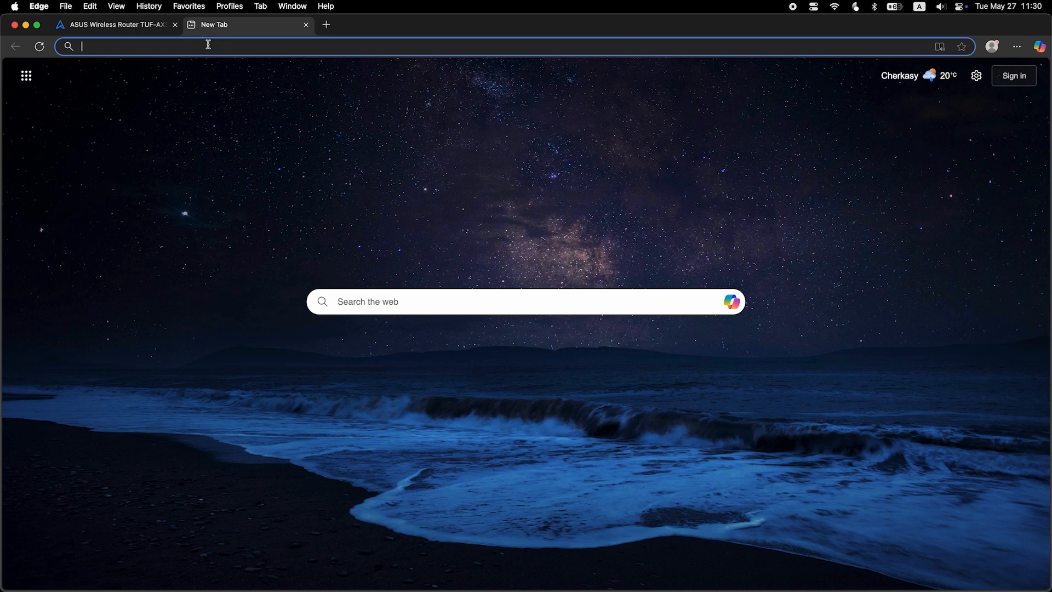
{"action": "type", "text": "fff"}
{"action": "key", "text": "Return"}
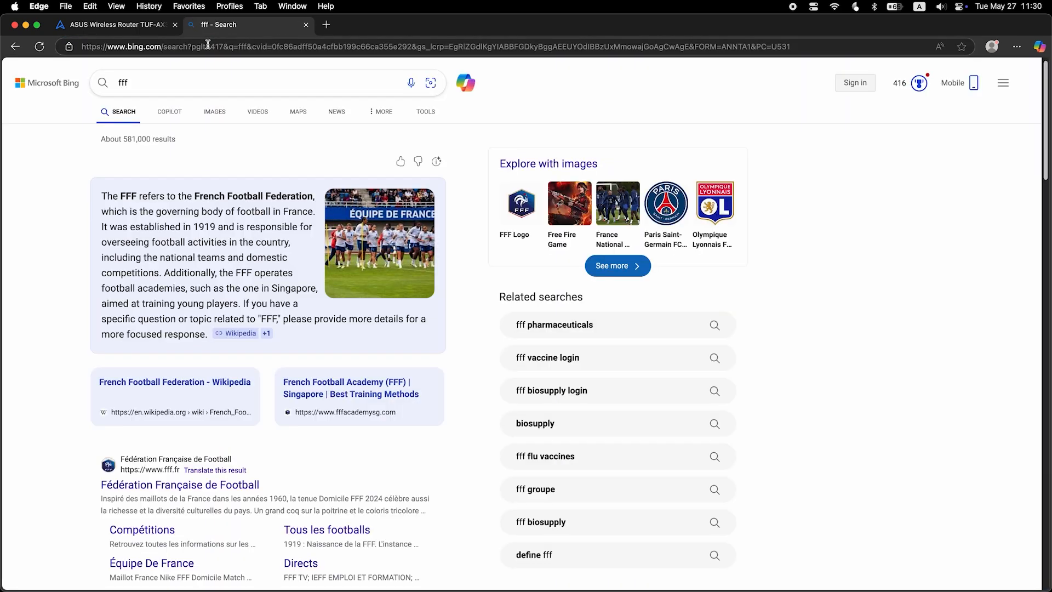